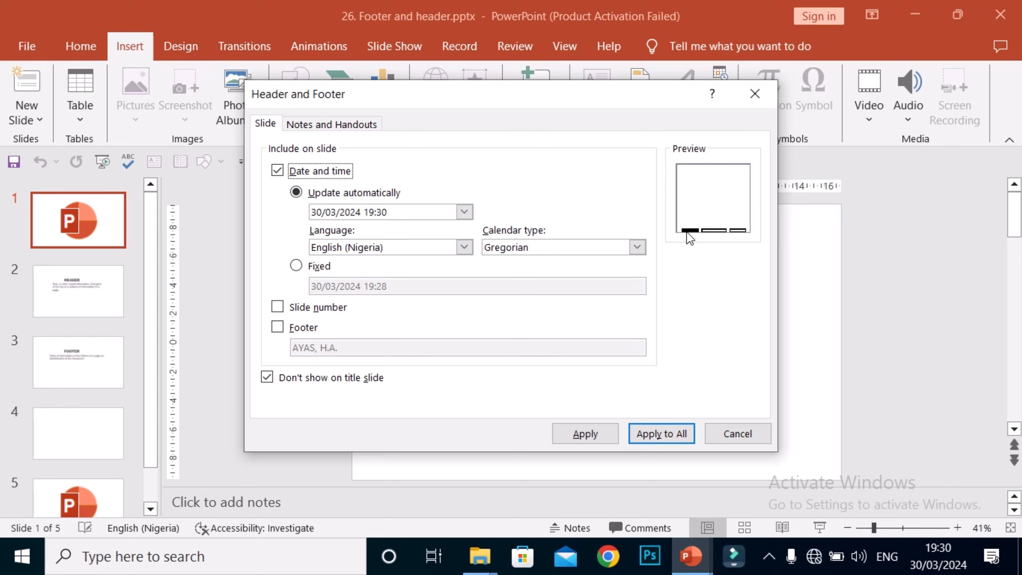
# Include the slide number and the footer text alongside the date and time, applying them to all slides
pyautogui.click(277, 306)
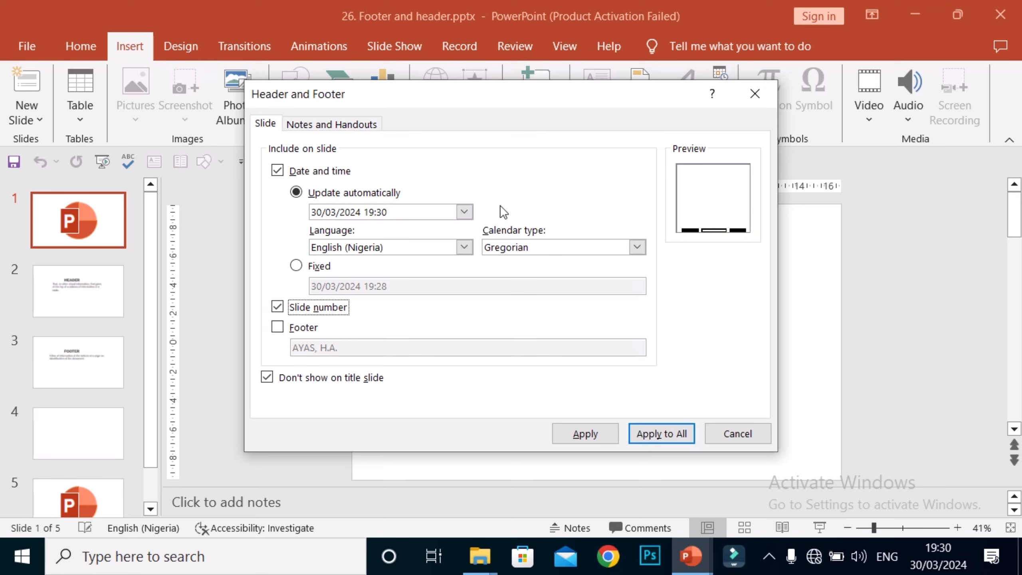
pyautogui.click(277, 327)
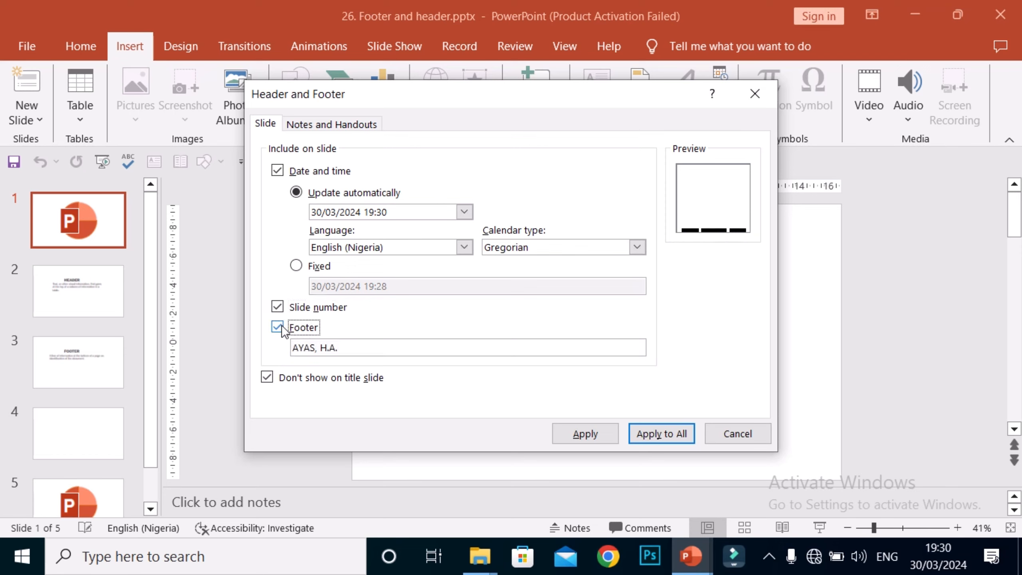
pyautogui.click(356, 346)
pyautogui.click(676, 433)
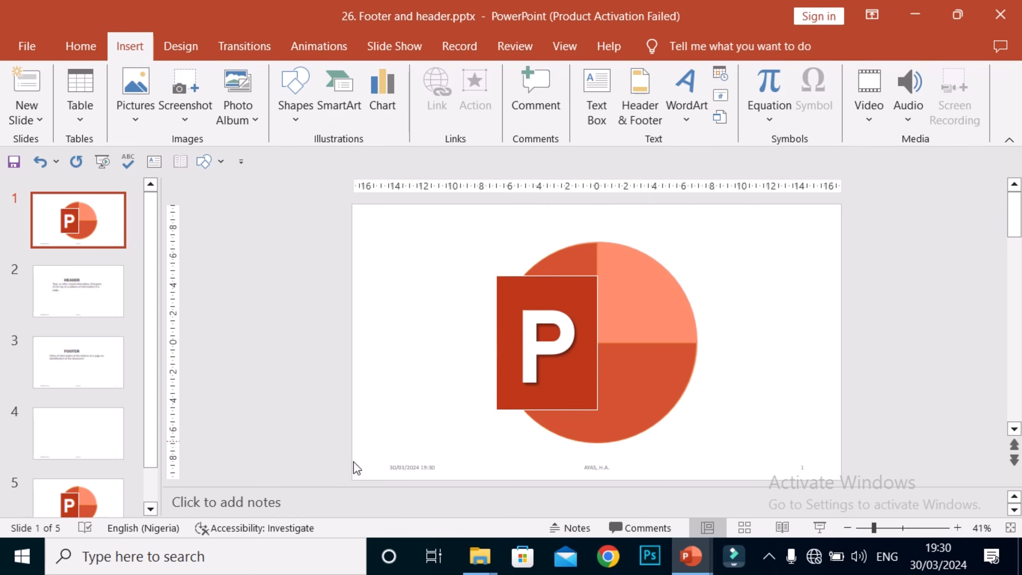
# Change the font color of the date and time text at the bottom of slide 1 to the orange theme color
pyautogui.click(957, 527)
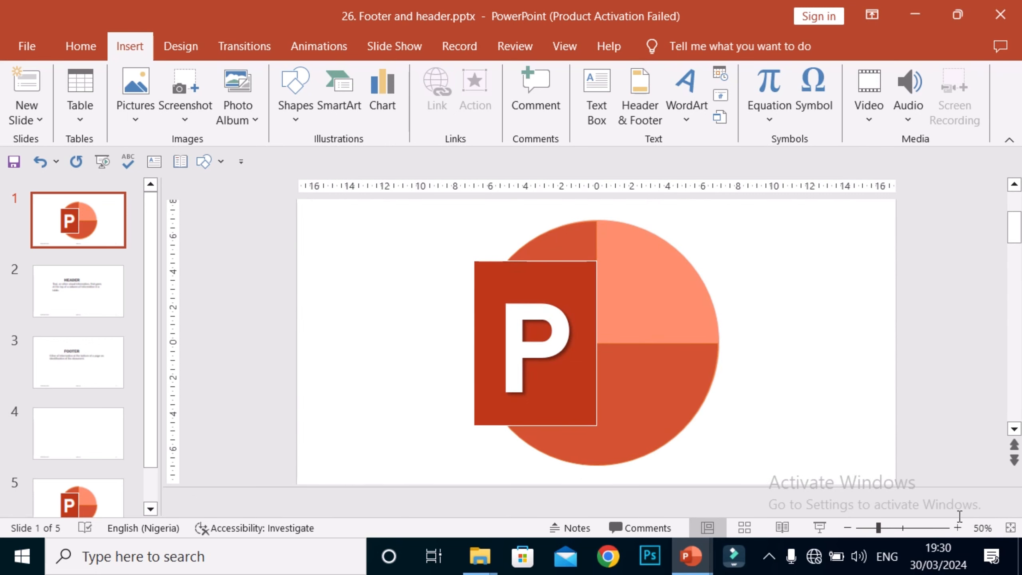
pyautogui.click(957, 527)
pyautogui.click(956, 526)
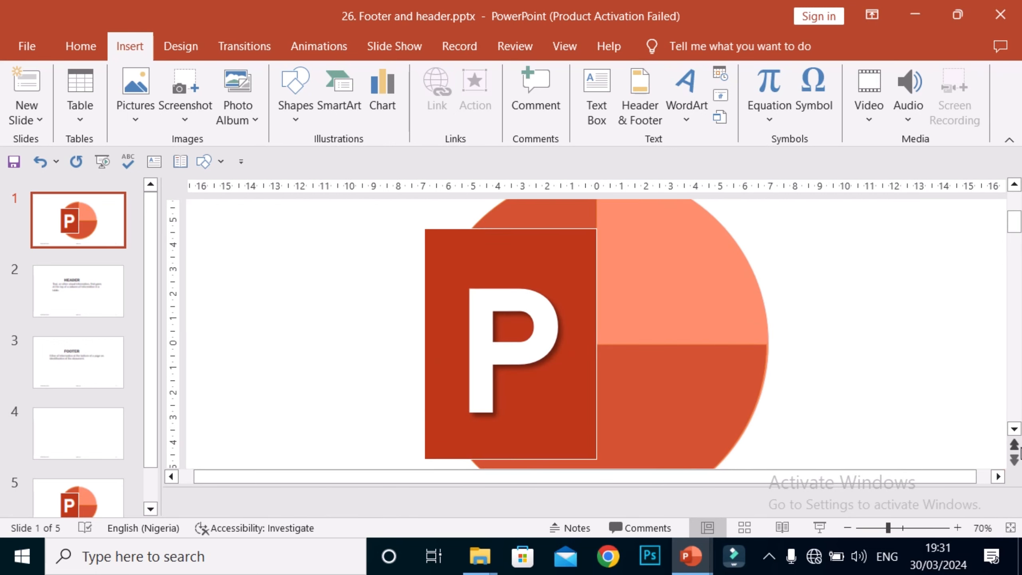
pyautogui.click(1014, 429)
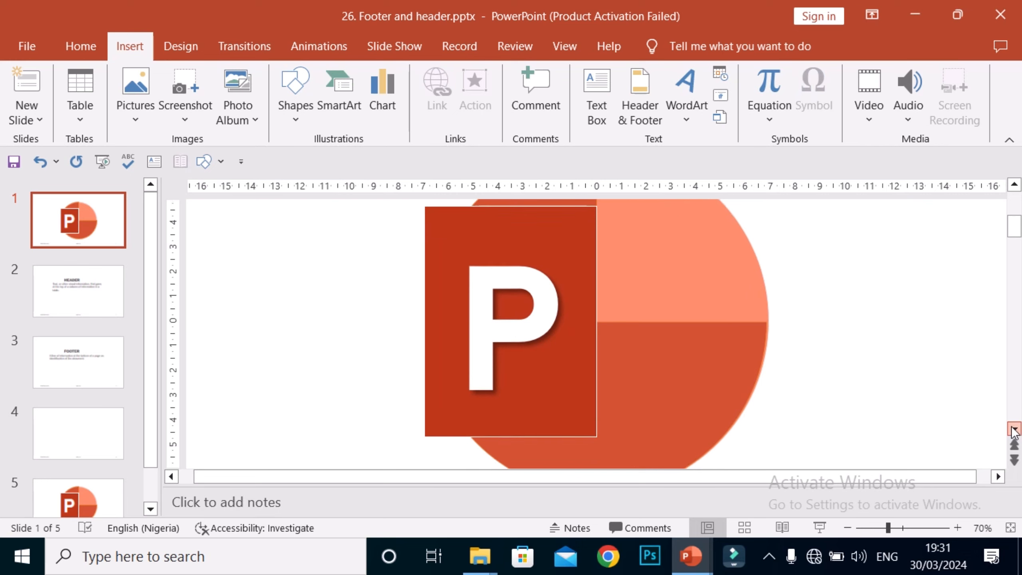
pyautogui.click(1014, 429)
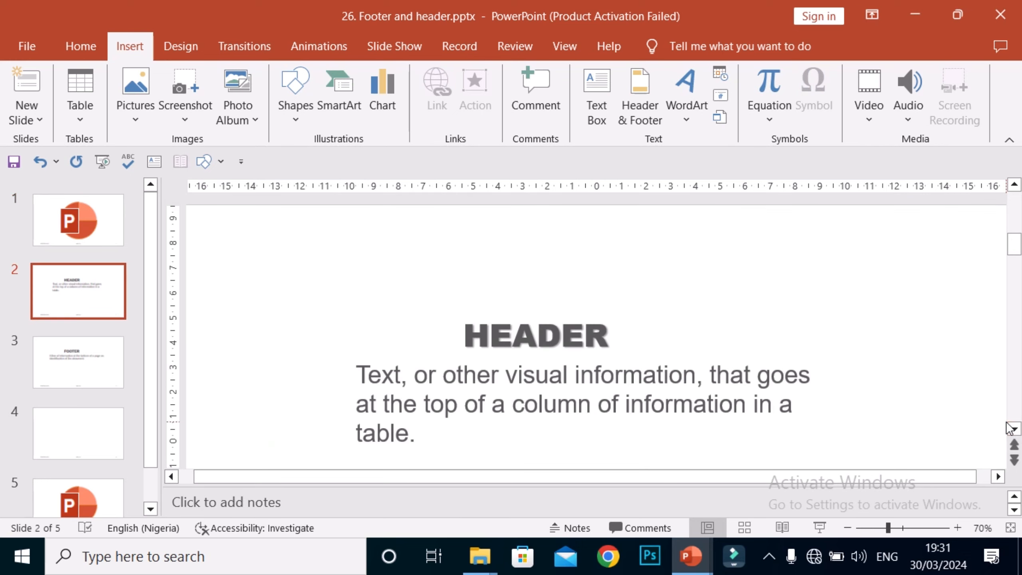
pyautogui.click(1014, 184)
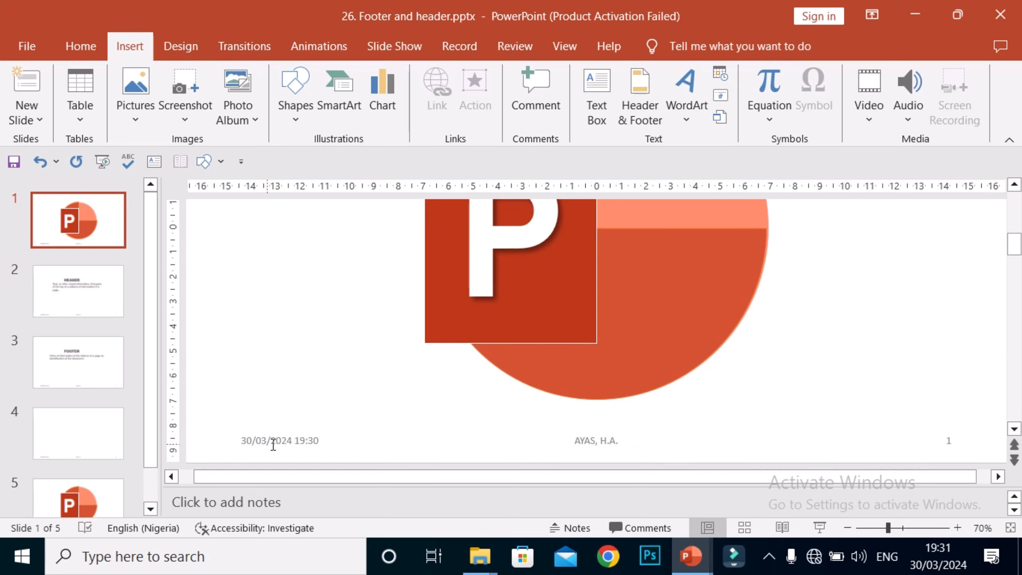
pyautogui.click(318, 444)
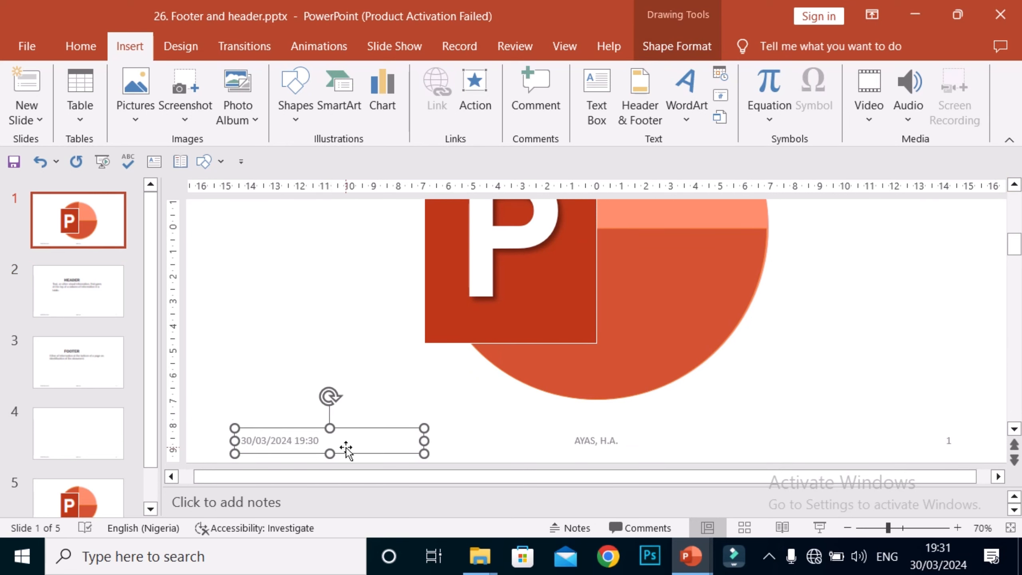
pyautogui.press('Escape')
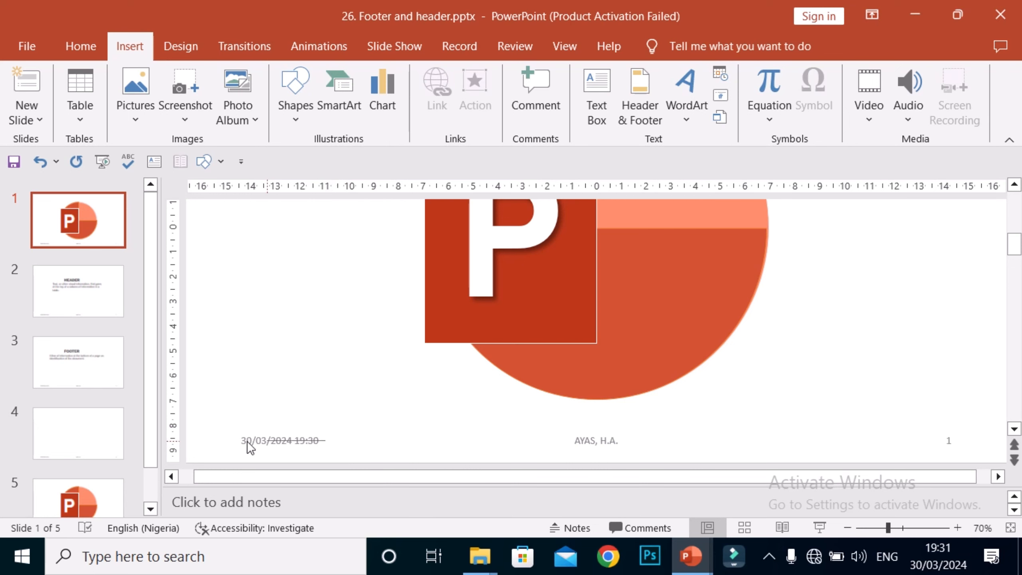
pyautogui.doubleClick(280, 441)
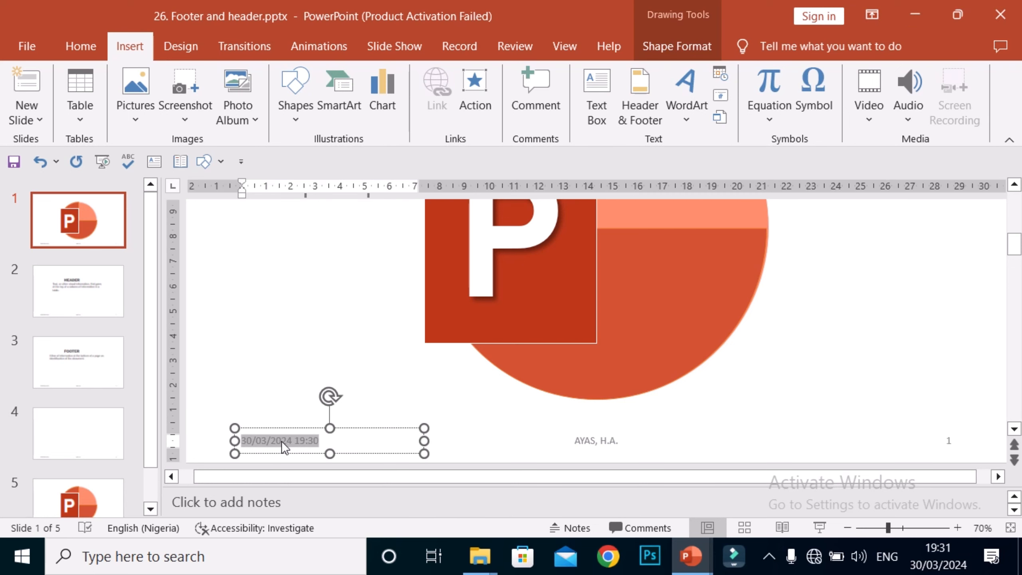
pyautogui.click(86, 35)
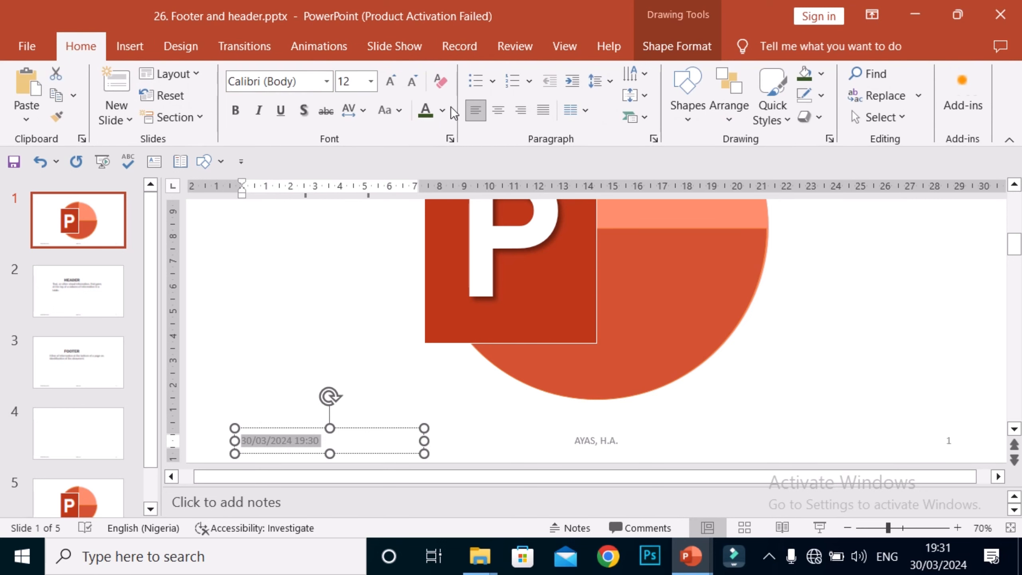
pyautogui.click(442, 111)
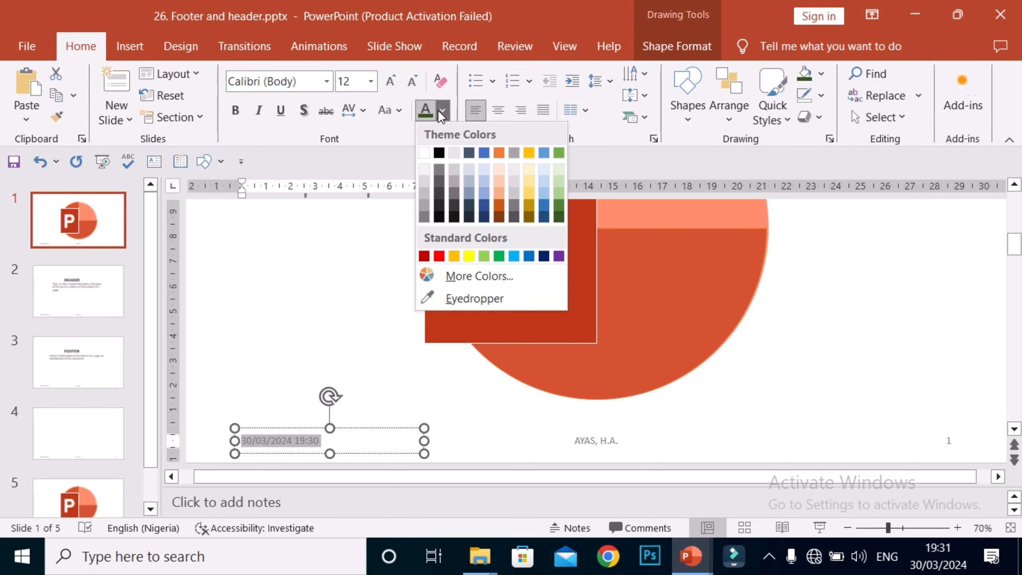
pyautogui.click(500, 152)
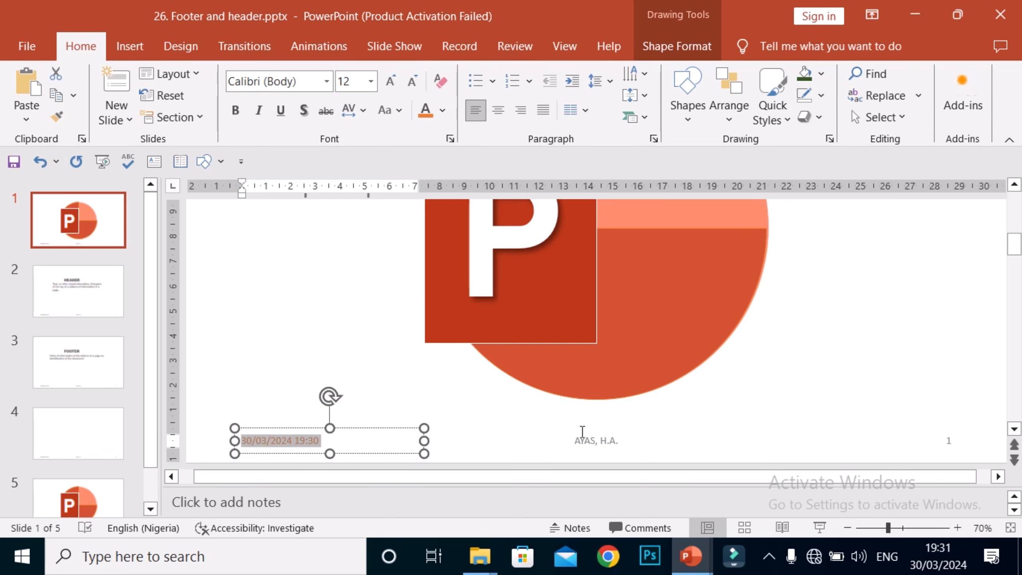
# Change the font color of the centered footer text on slide 1 to a darker green theme shade
pyautogui.click(619, 437)
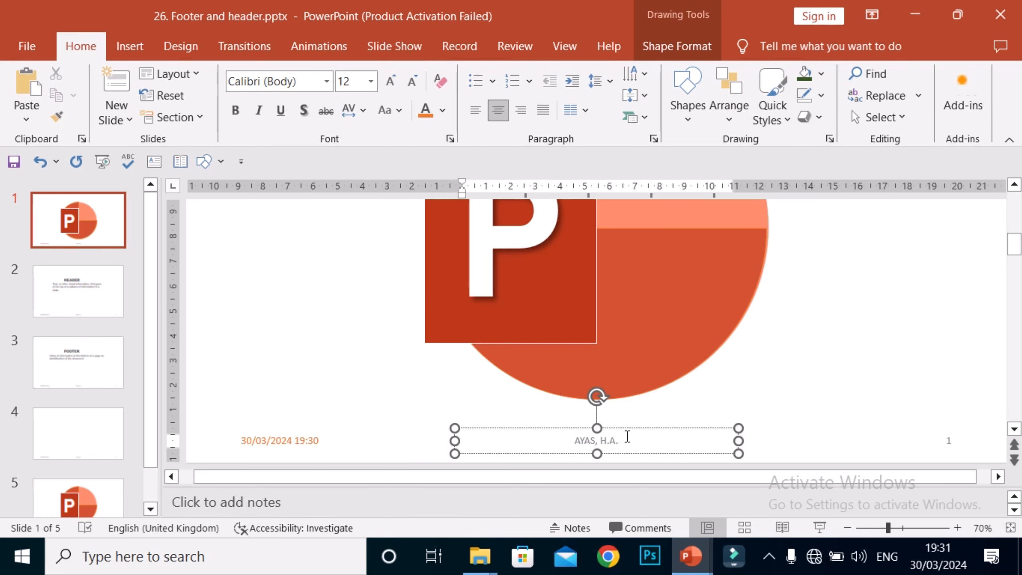
pyautogui.tripleClick(628, 436)
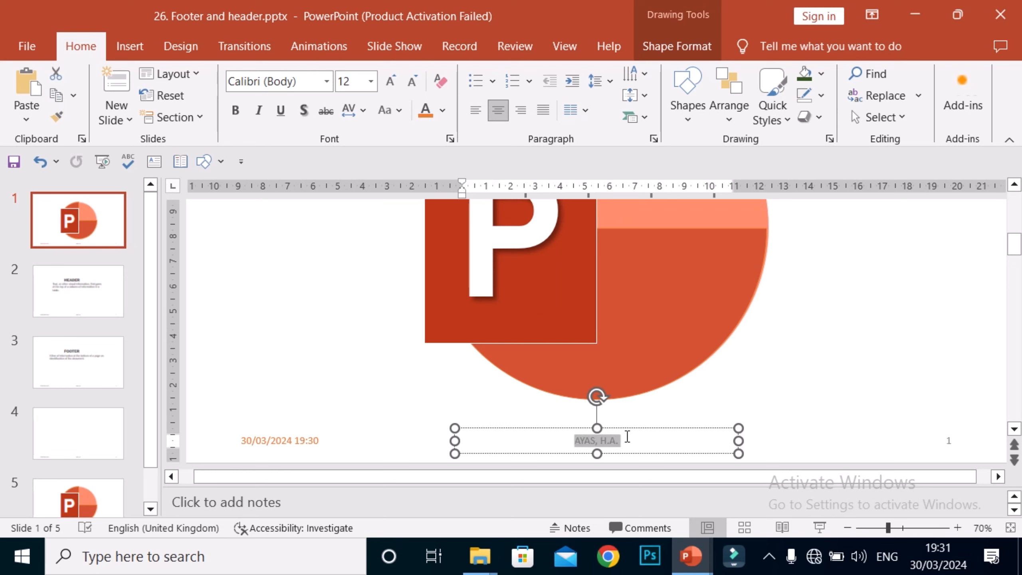
pyautogui.click(443, 106)
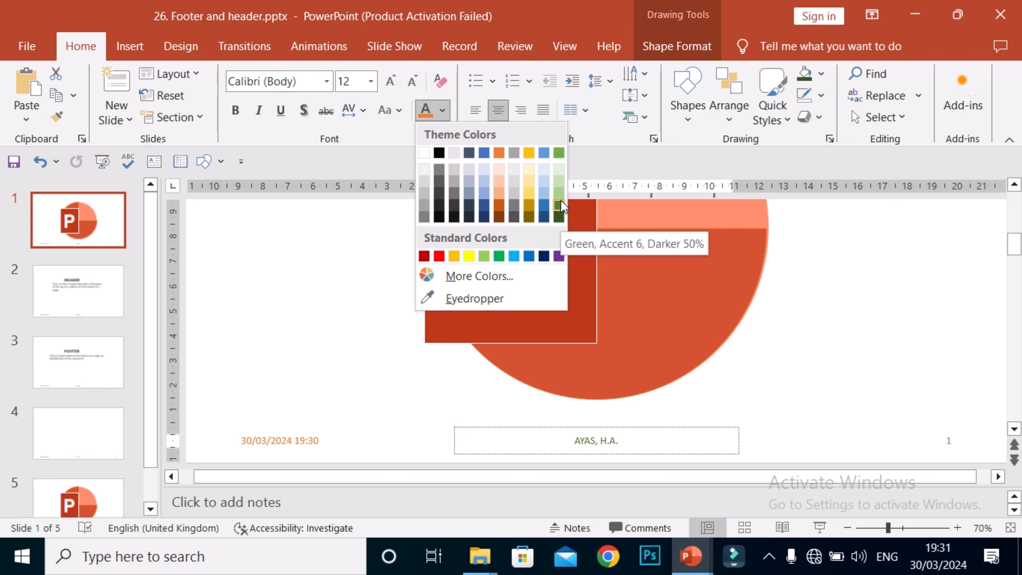
pyautogui.click(559, 203)
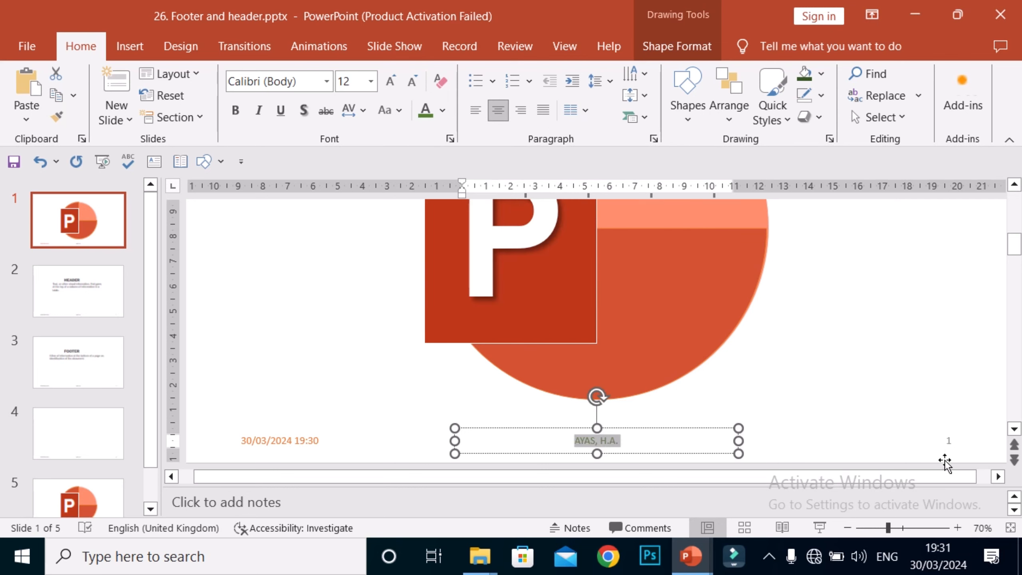
pyautogui.click(957, 444)
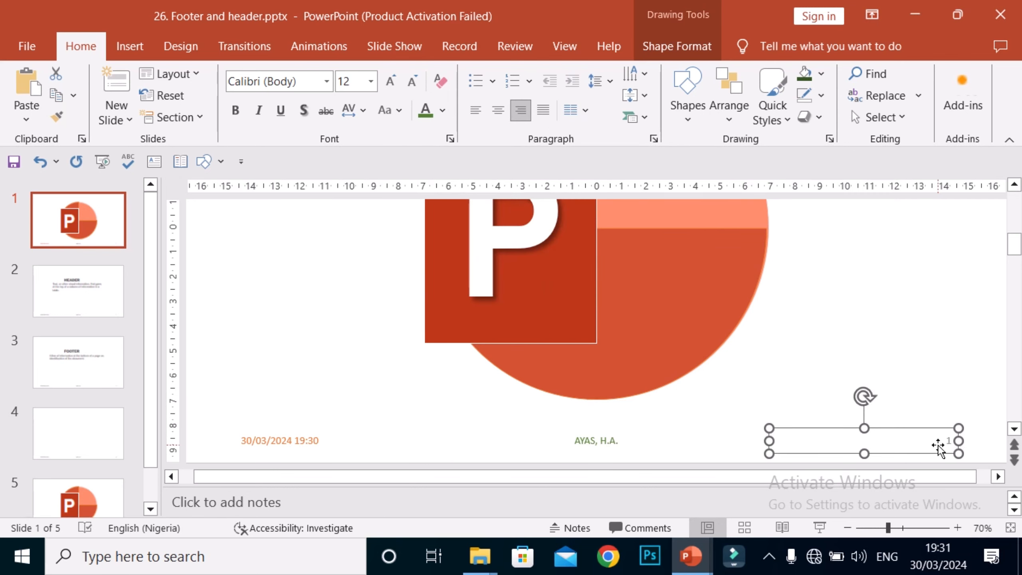
pyautogui.hotkey('ctrl', 'a')
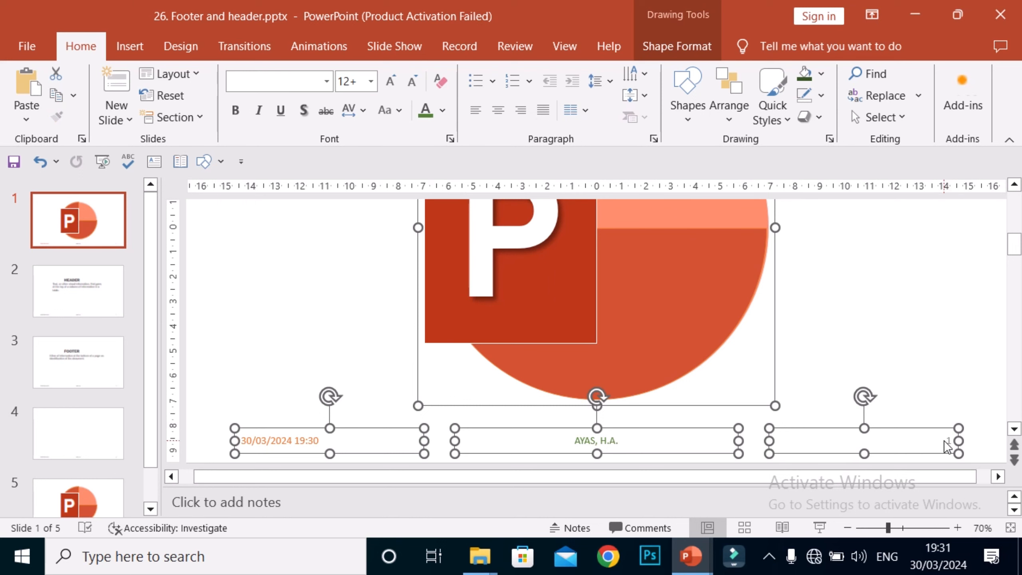
pyautogui.click(946, 445)
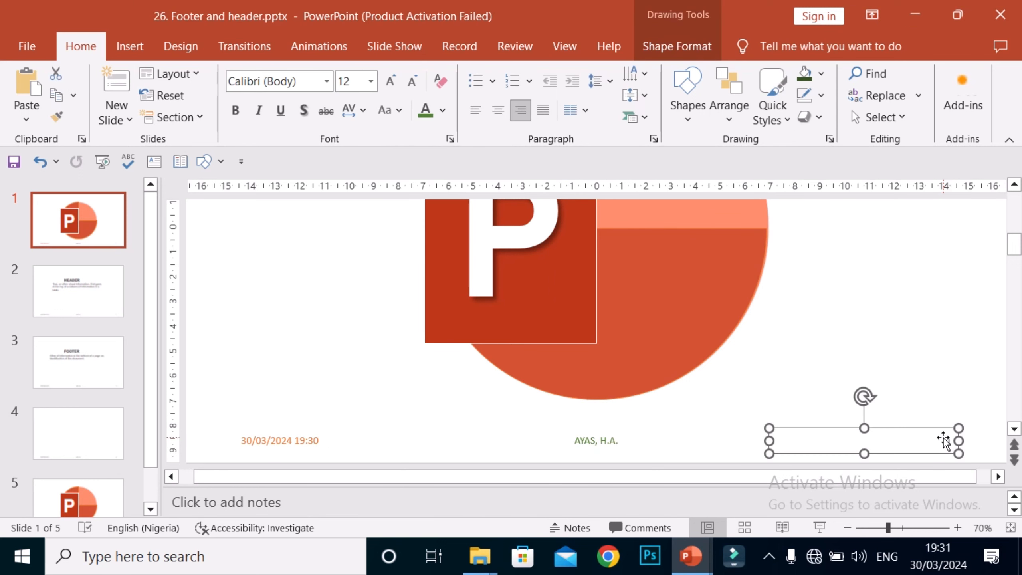
pyautogui.hotkey('ctrl', 'a')
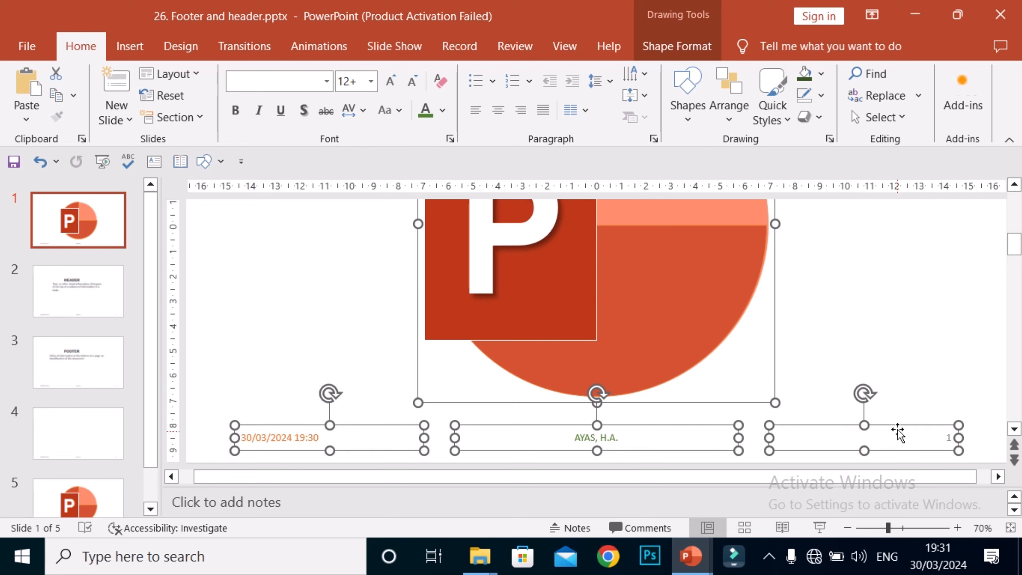
pyautogui.press('Escape')
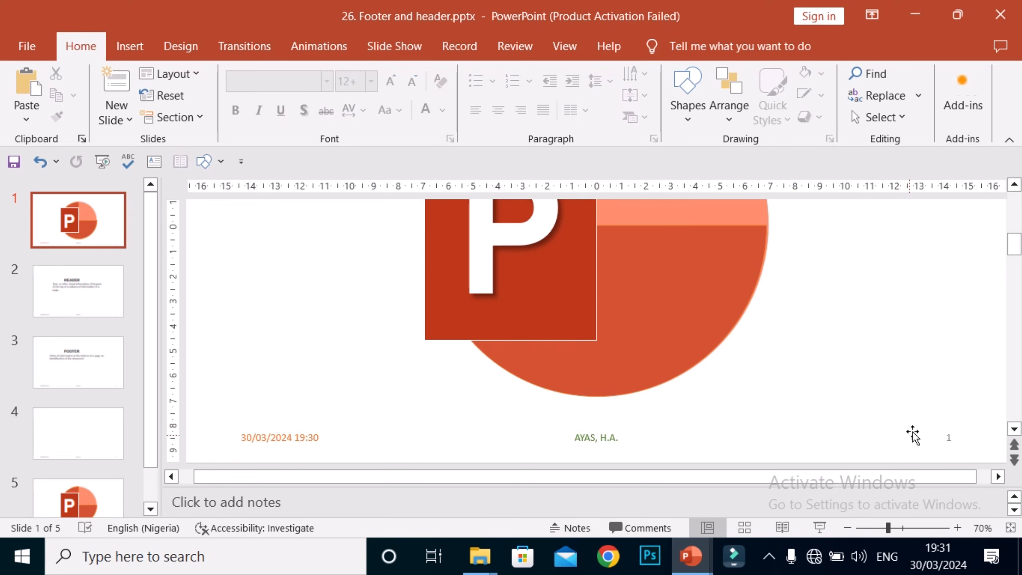
# Change the font color of the slide number on slide 1 to the blue theme color
pyautogui.click(948, 437)
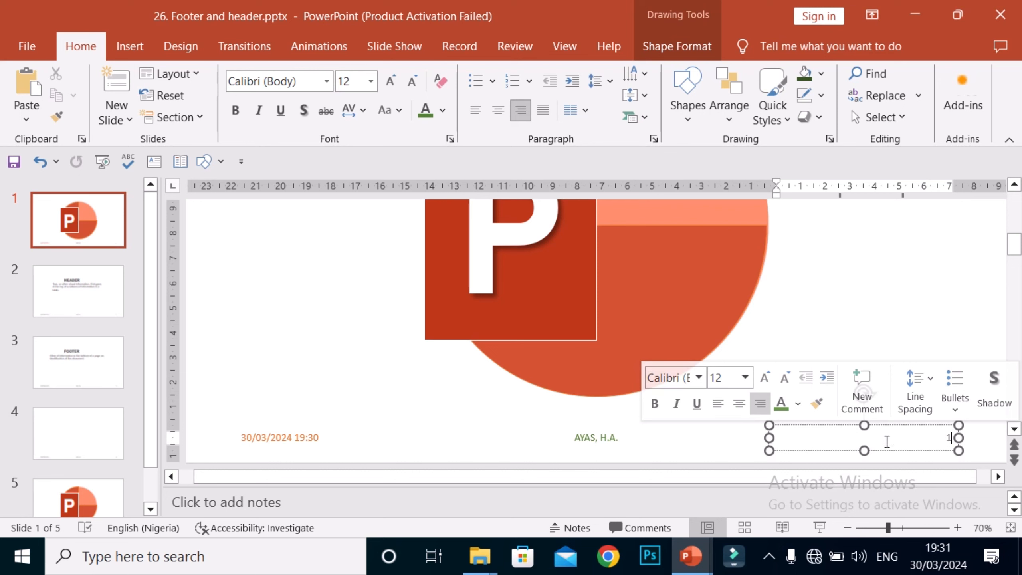
pyautogui.hotkey('ctrl', 'a')
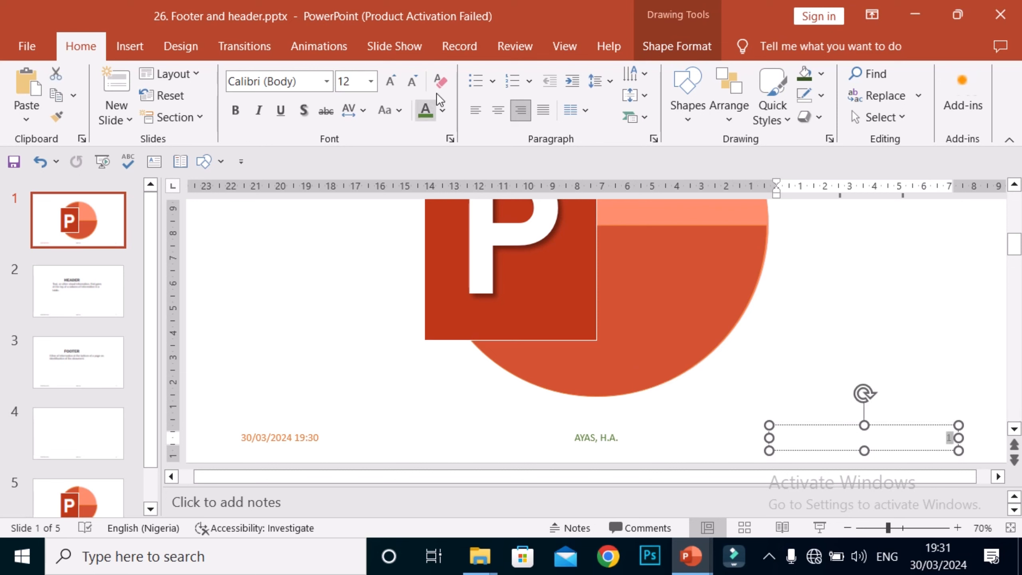
pyautogui.click(444, 111)
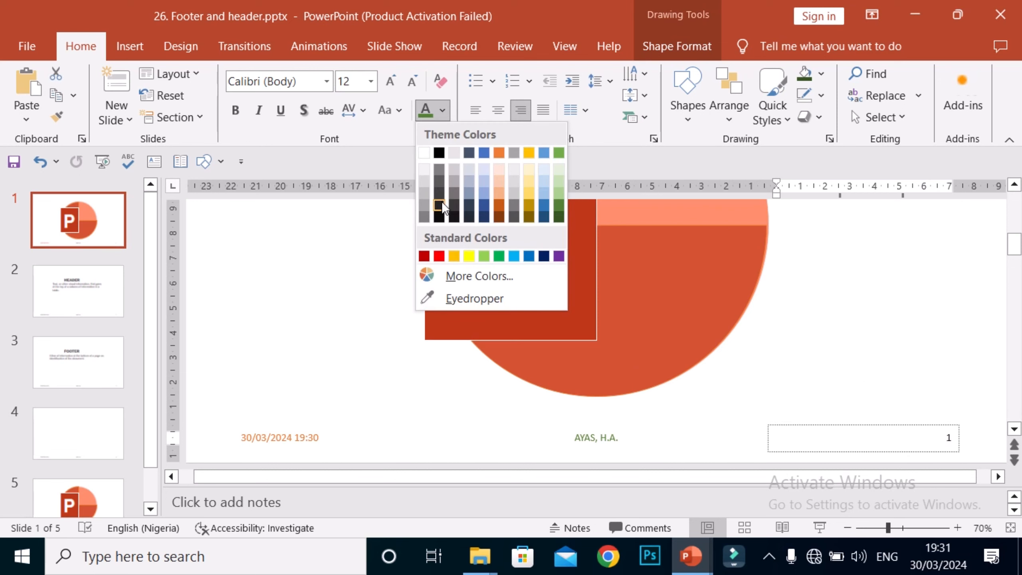
pyautogui.click(484, 153)
pyautogui.click(835, 345)
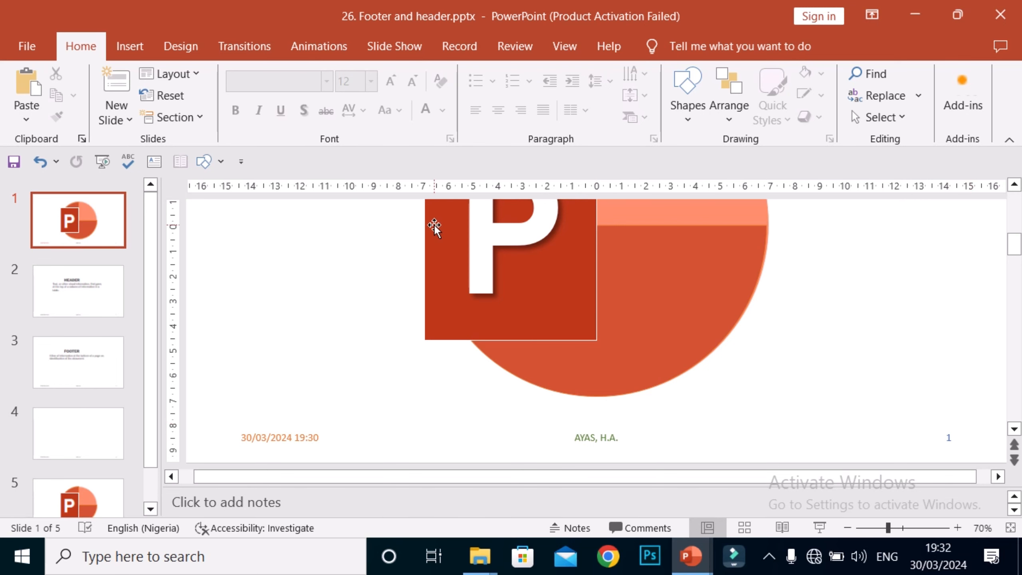
# Include an automatically updating date and time, page number, header and footer on notes and handouts, applying them to all
pyautogui.click(137, 46)
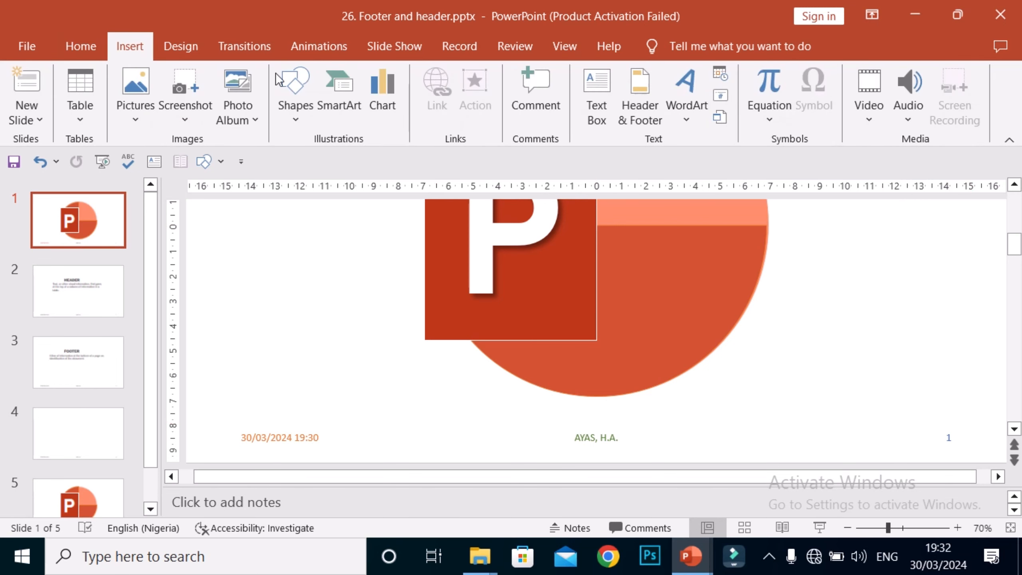
pyautogui.click(630, 99)
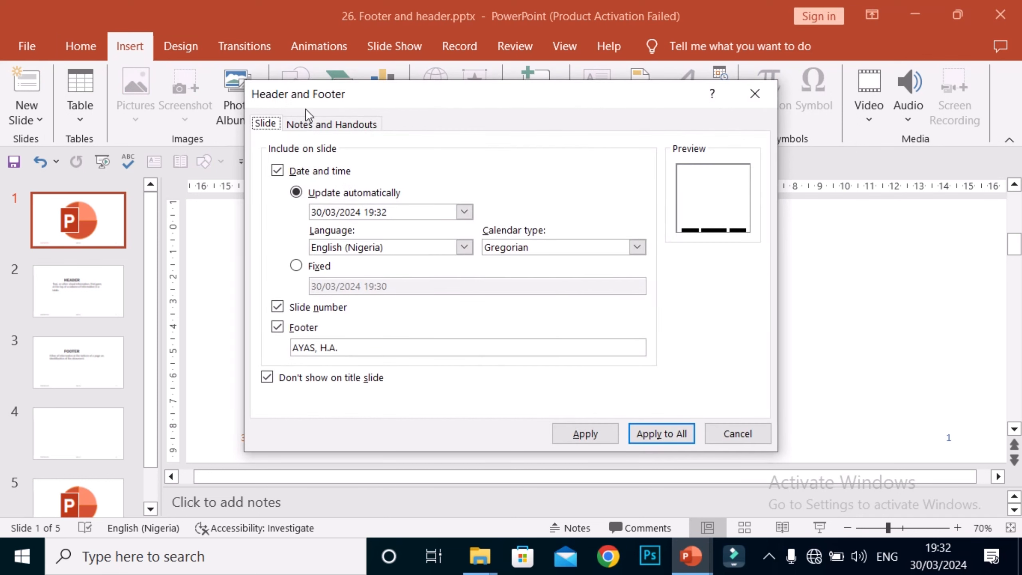
pyautogui.click(311, 123)
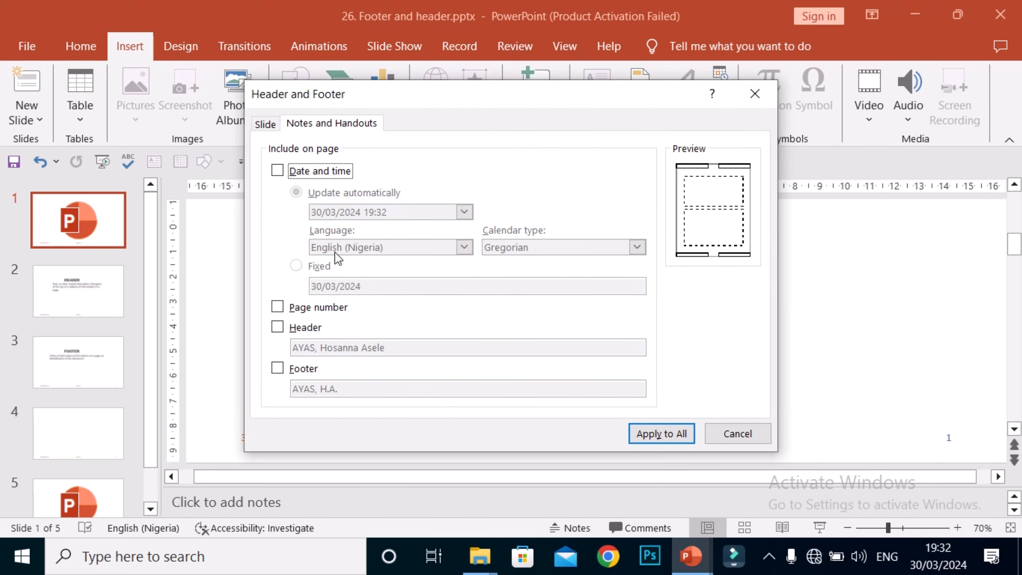
pyautogui.click(262, 123)
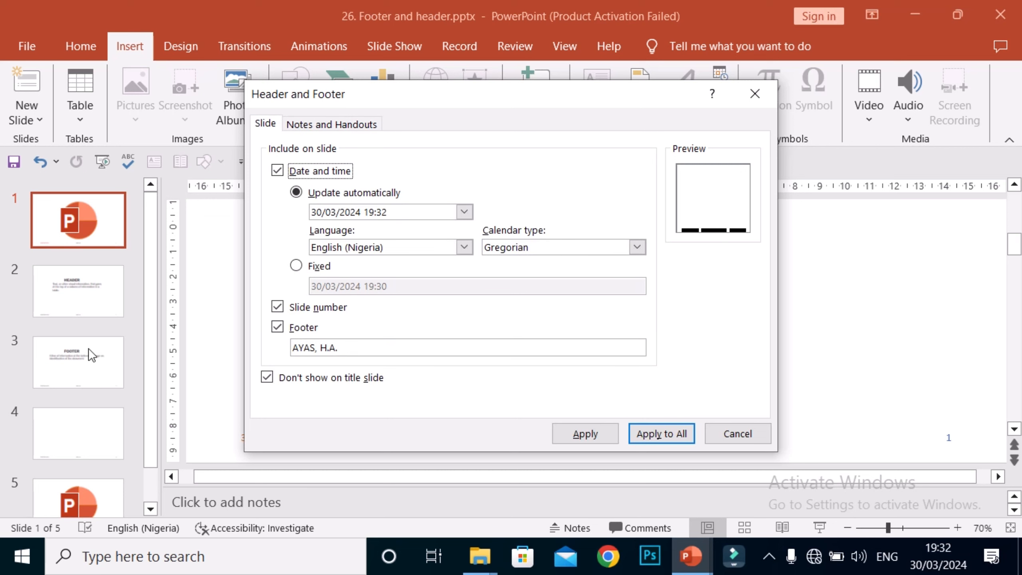
pyautogui.click(337, 123)
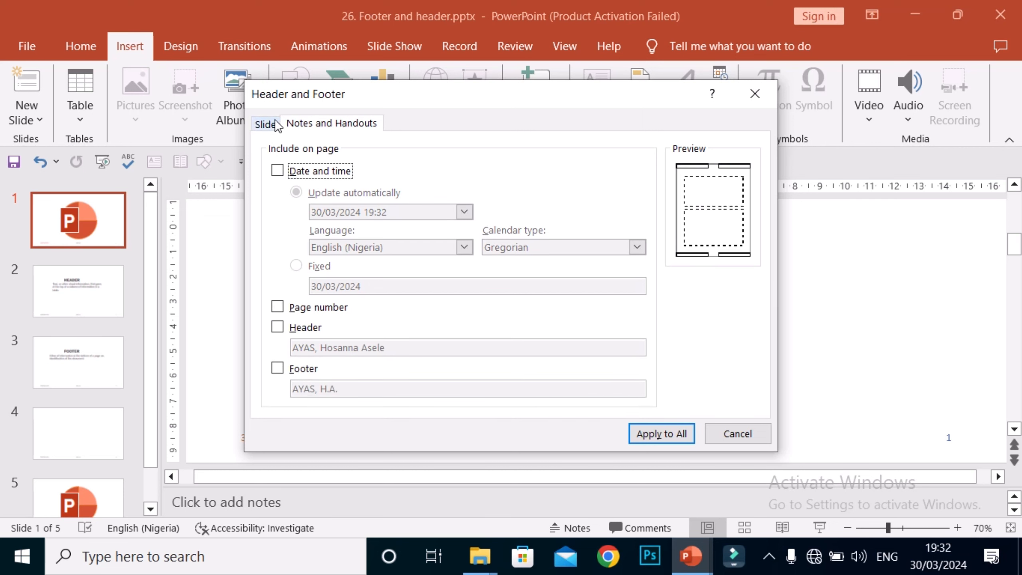
pyautogui.click(266, 124)
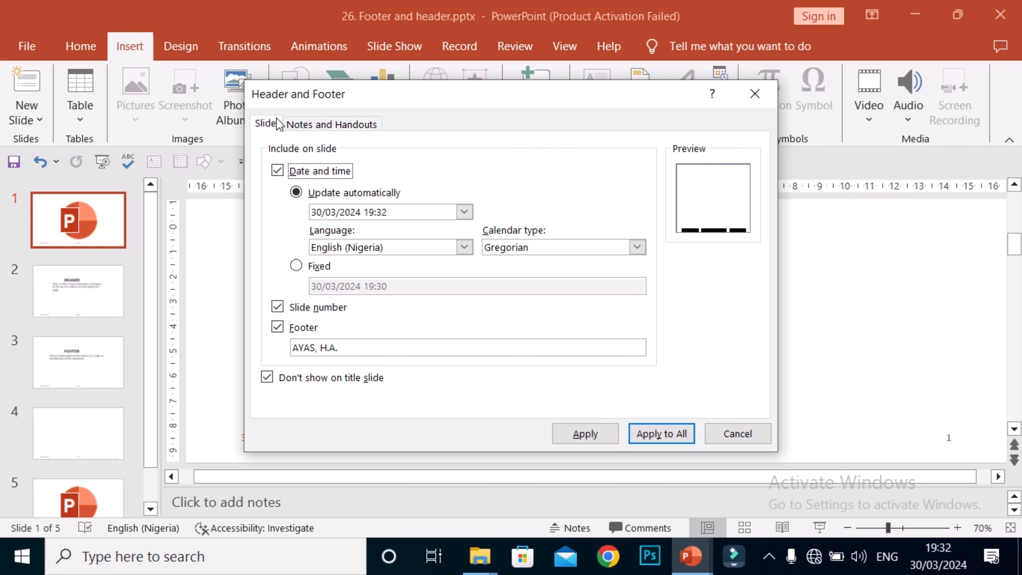
pyautogui.click(369, 125)
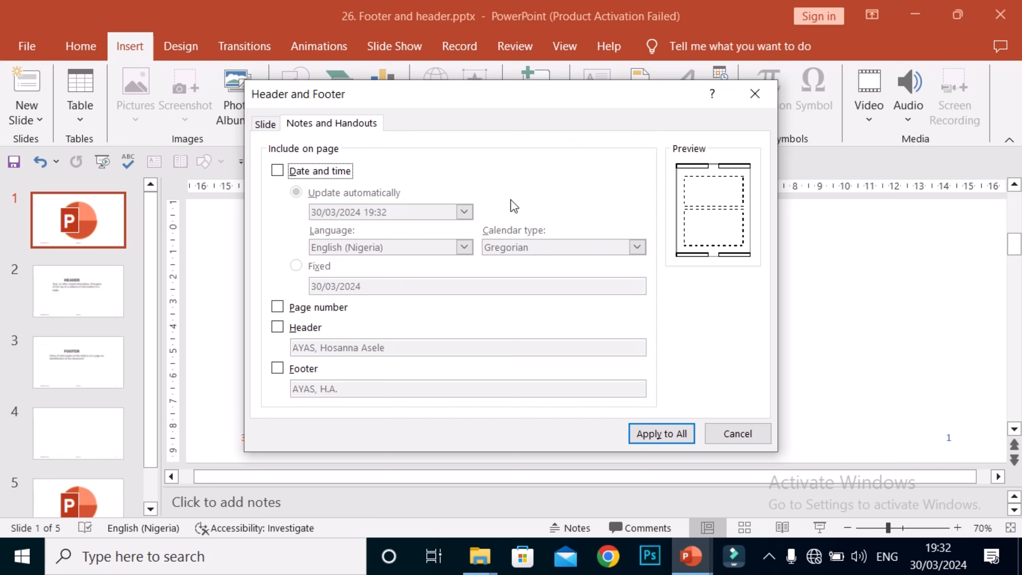
pyautogui.click(278, 170)
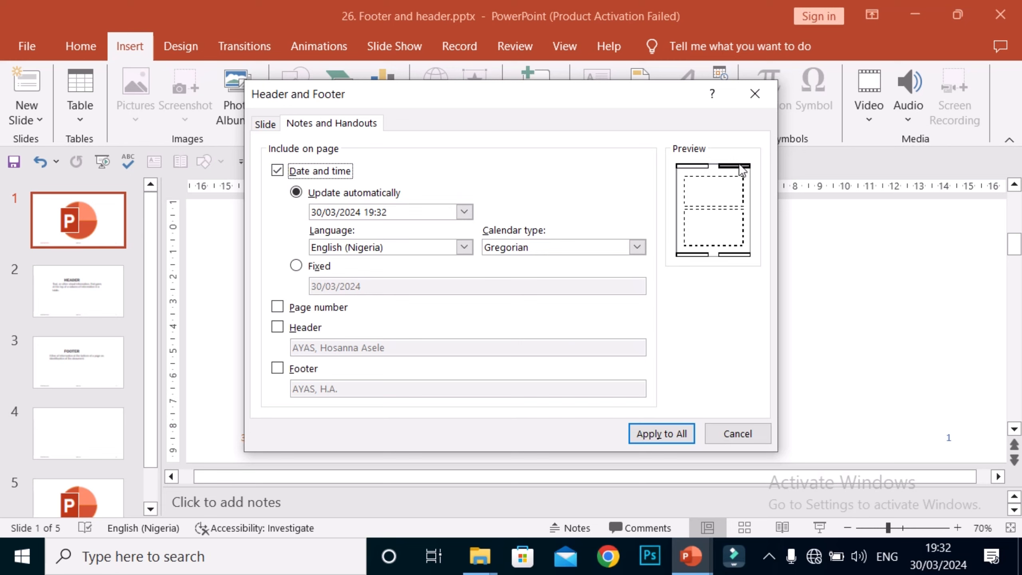
pyautogui.click(275, 305)
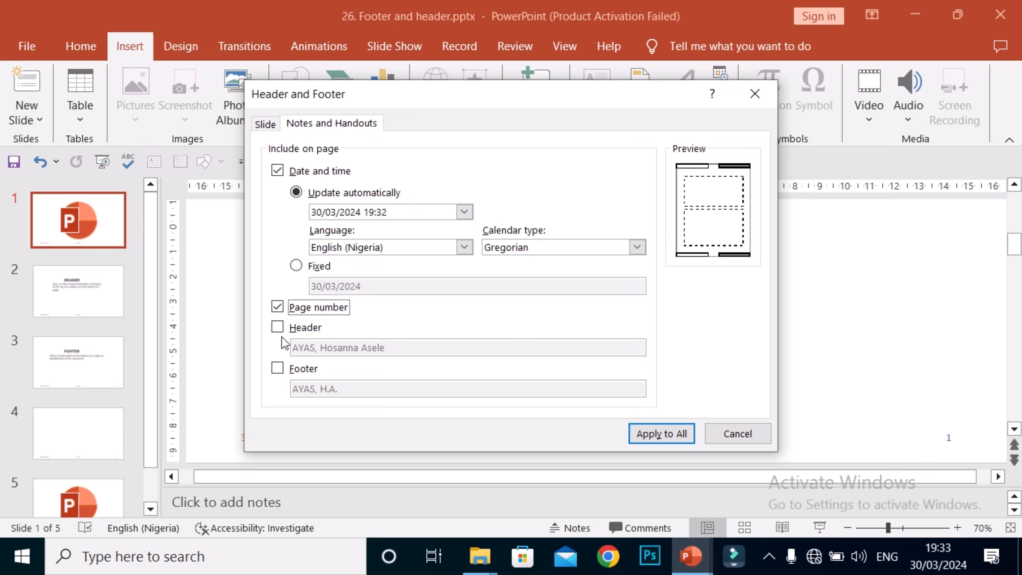
pyautogui.click(281, 324)
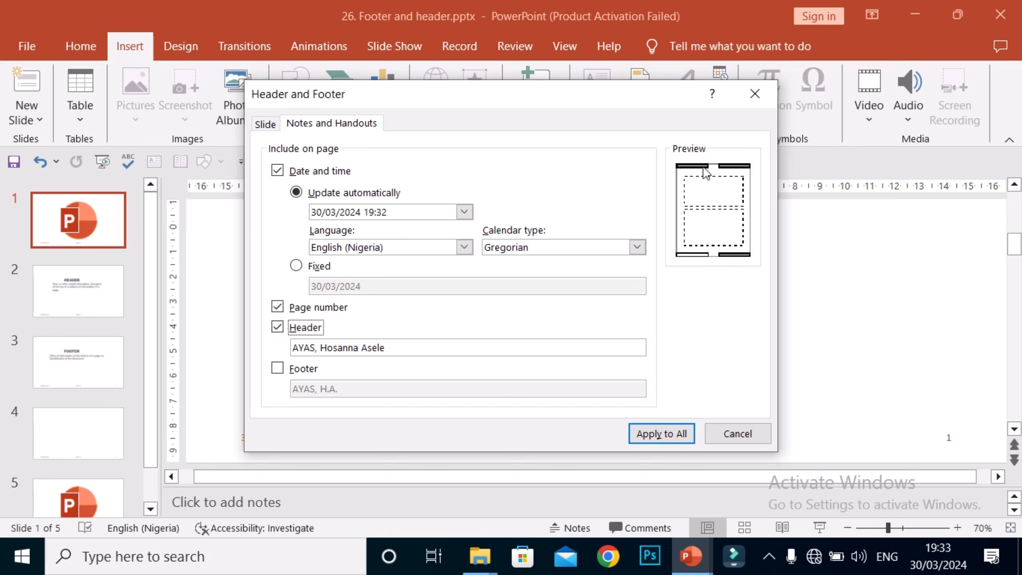
pyautogui.click(277, 367)
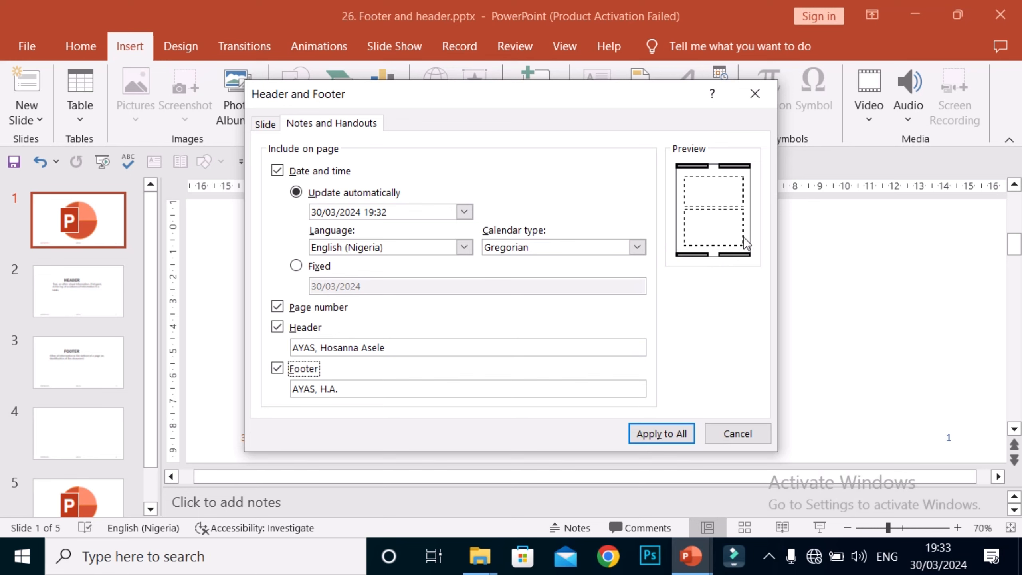
pyautogui.click(654, 437)
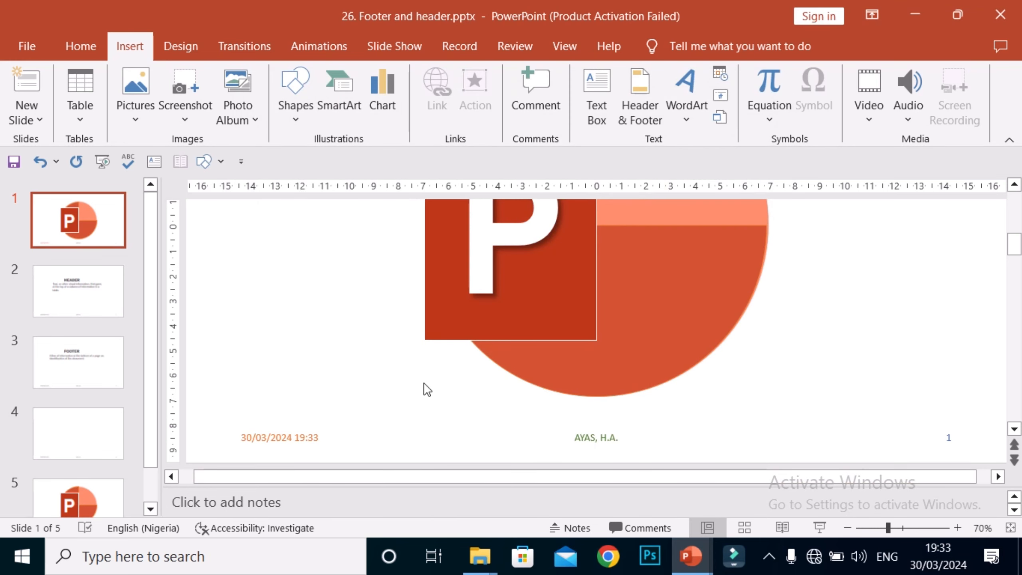
# Check the footer areas of slides 2 and 3, viewing the whole of slide 3 at 40% zoom
pyautogui.click(85, 317)
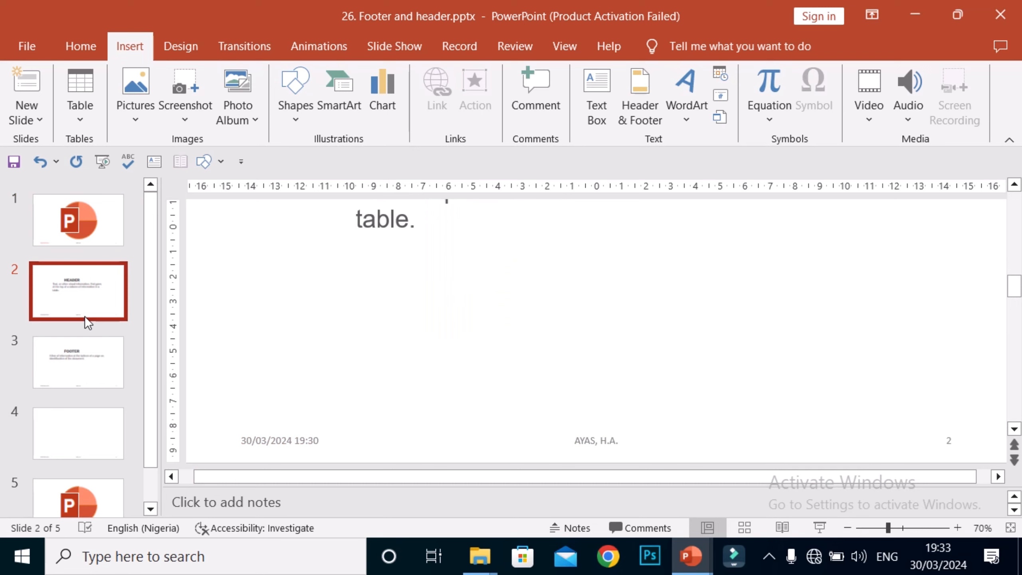
pyautogui.click(65, 361)
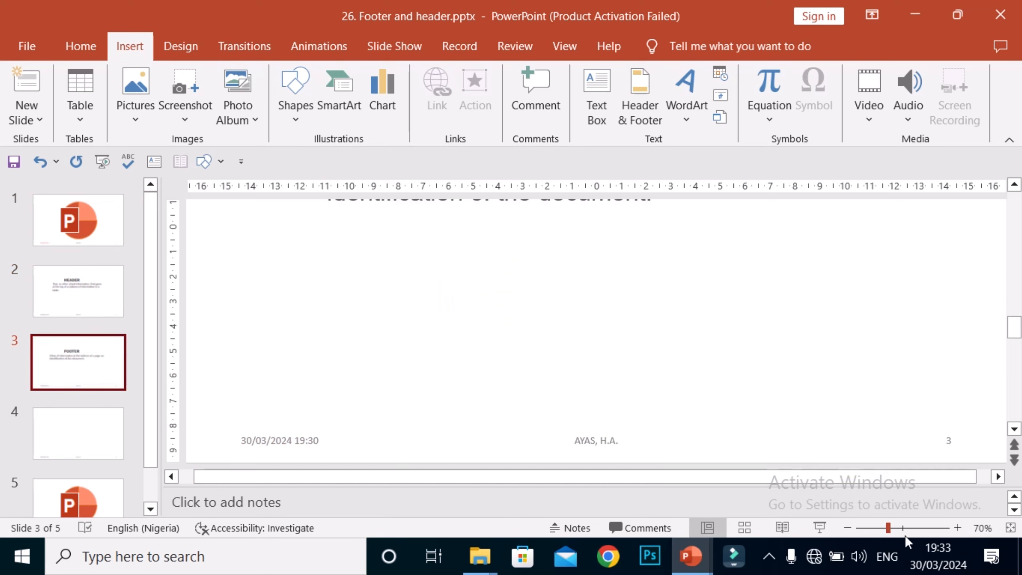
pyautogui.click(848, 528)
pyautogui.click(849, 528)
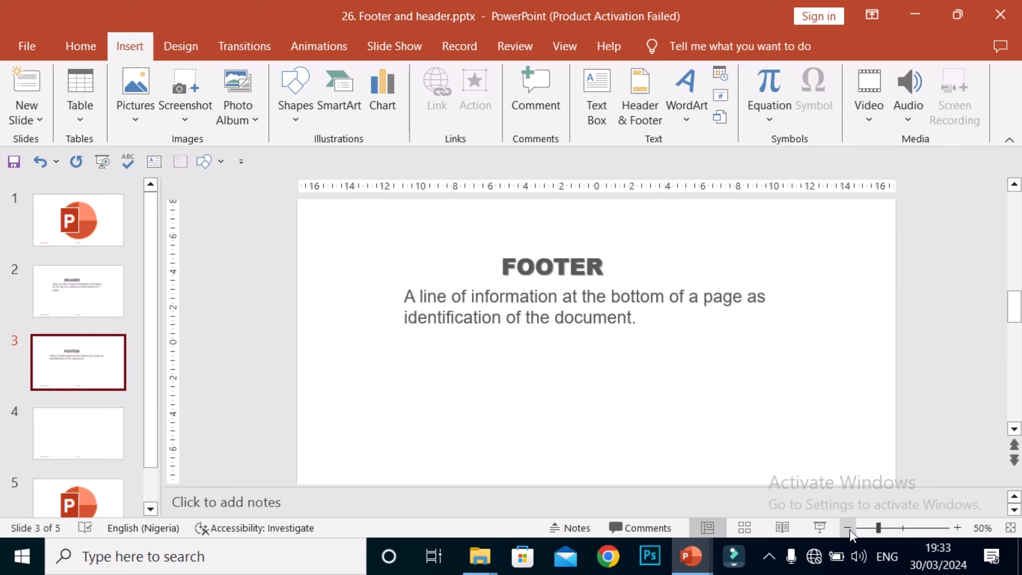
pyautogui.click(848, 528)
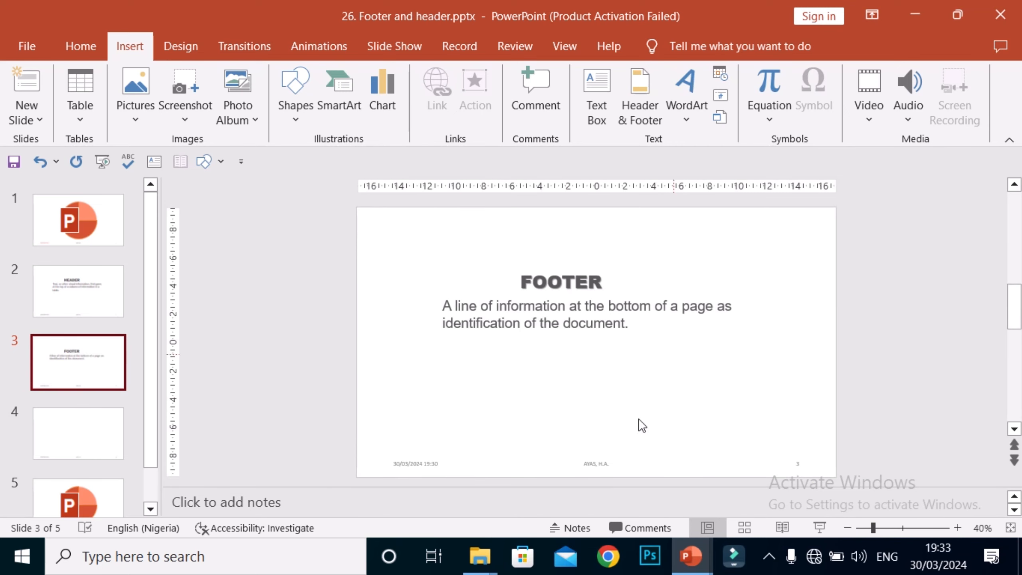